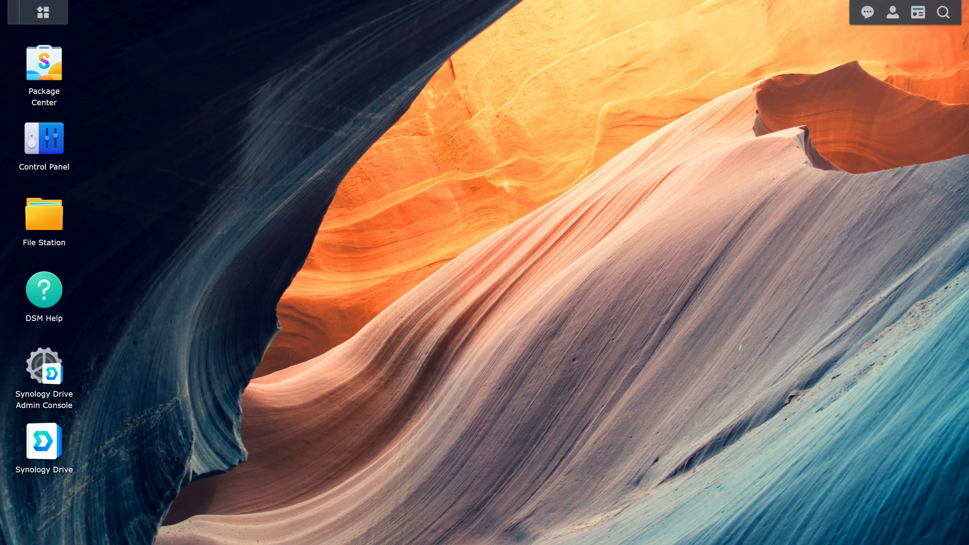
Open the assignment of shared label admin privileges in the settings of Synology Drive Admin Console
{"action": "left_click", "coordinate": [49, 377]}
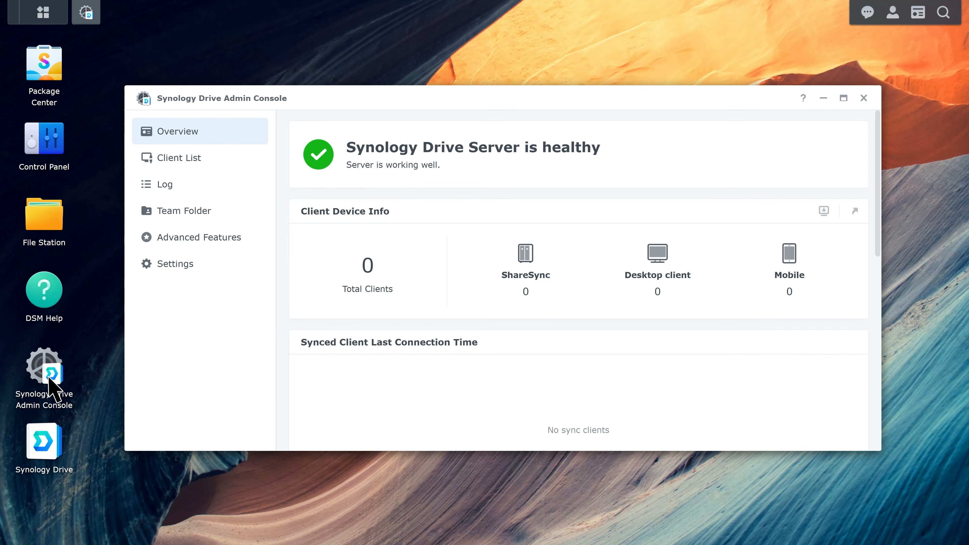
{"action": "left_click", "coordinate": [199, 267]}
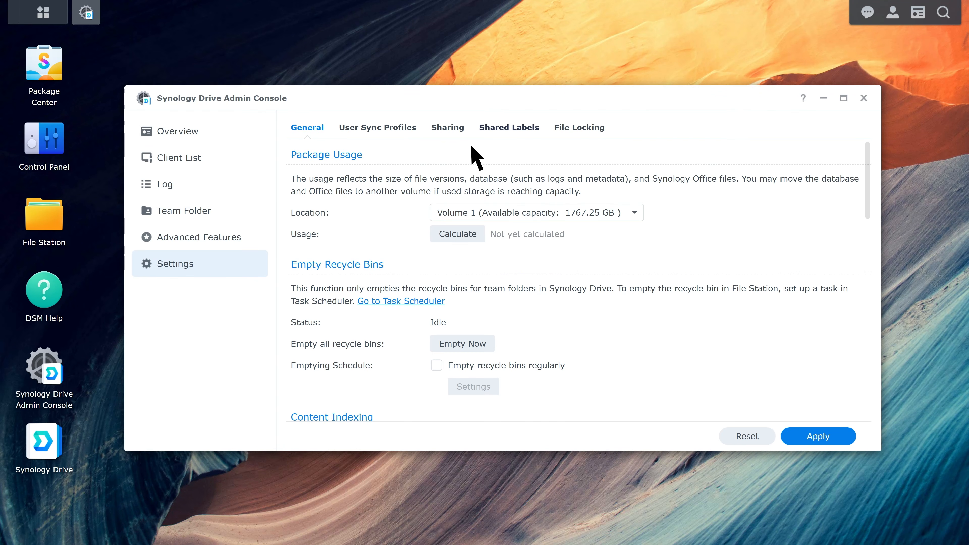
{"action": "left_click", "coordinate": [515, 138]}
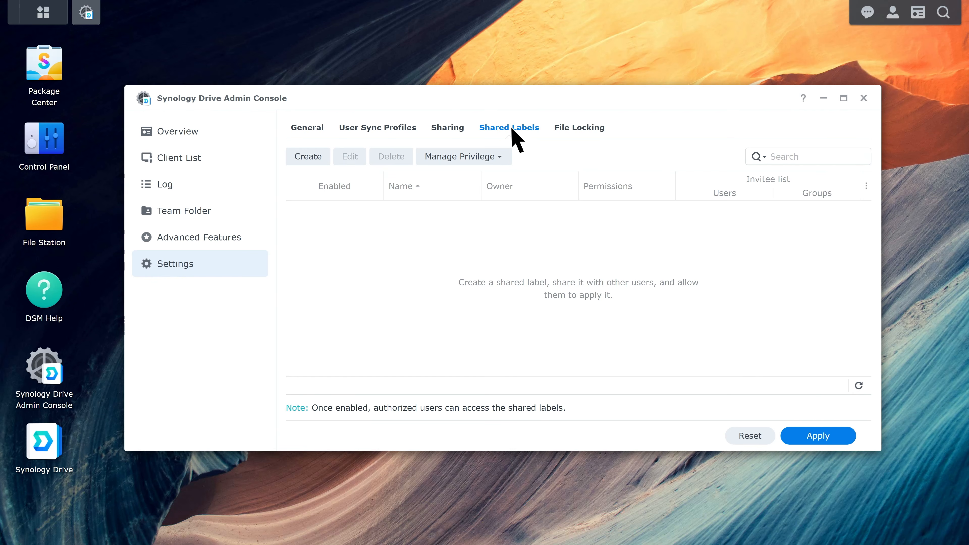
{"action": "left_click", "coordinate": [503, 156]}
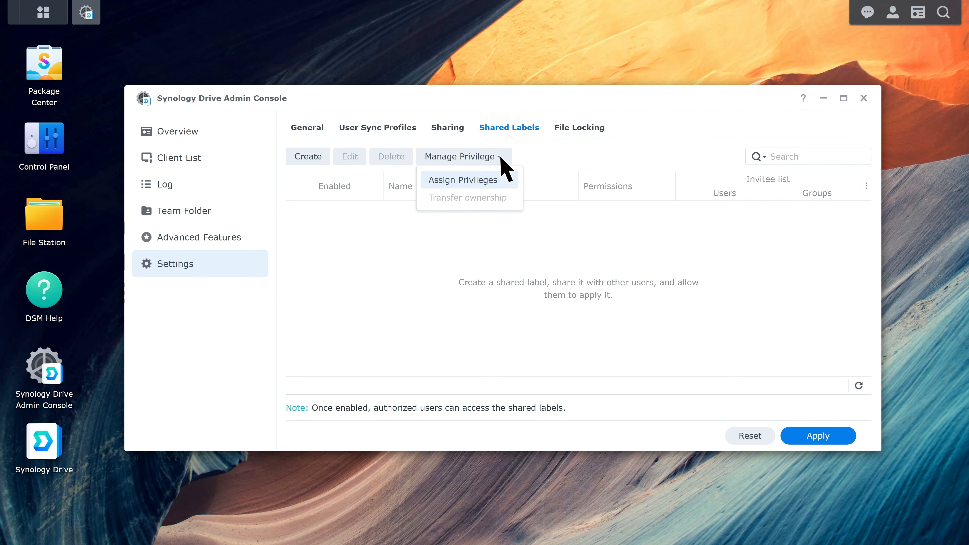
{"action": "left_click", "coordinate": [500, 180]}
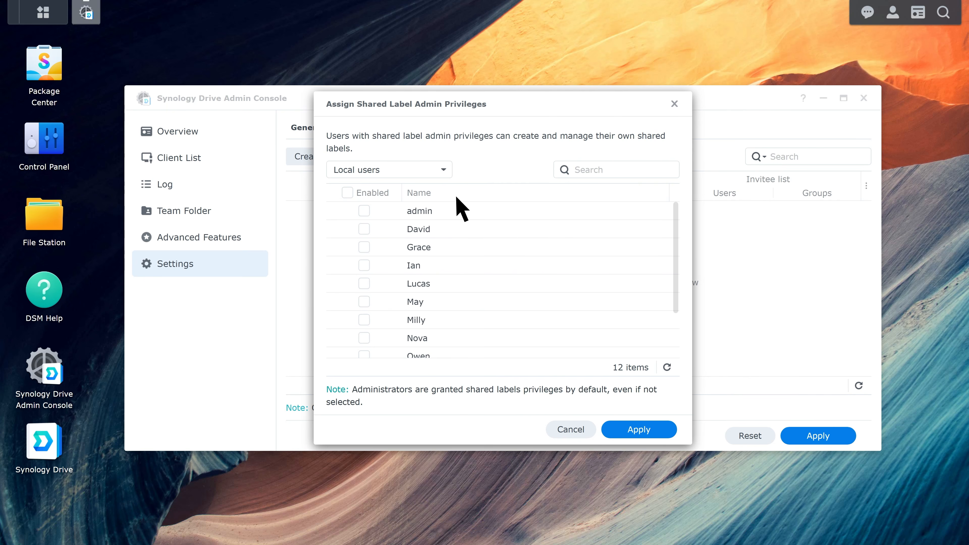
Grant shared label admin privileges to every local user except admin and Source, and apply the assignment
{"action": "left_click", "coordinate": [364, 230]}
{"action": "left_click", "coordinate": [364, 247]}
{"action": "left_click", "coordinate": [364, 265]}
{"action": "left_click", "coordinate": [363, 283]}
{"action": "left_click", "coordinate": [364, 302]}
{"action": "left_click", "coordinate": [364, 320]}
{"action": "scroll", "coordinate": [364, 313], "scroll_direction": "down", "scroll_amount": 2}
{"action": "left_click", "coordinate": [364, 276]}
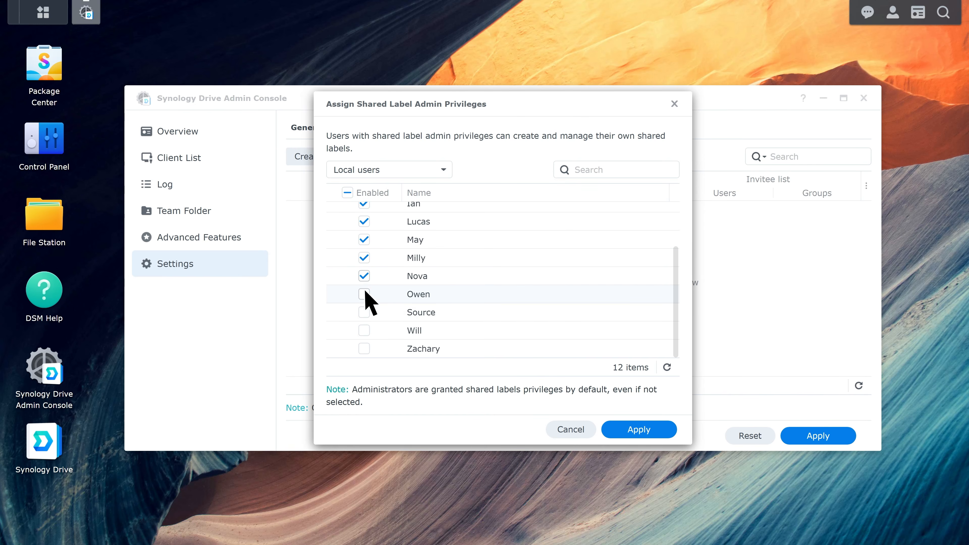
{"action": "left_click", "coordinate": [364, 295]}
{"action": "left_click", "coordinate": [364, 331]}
{"action": "left_click", "coordinate": [364, 348]}
{"action": "left_click", "coordinate": [635, 433]}
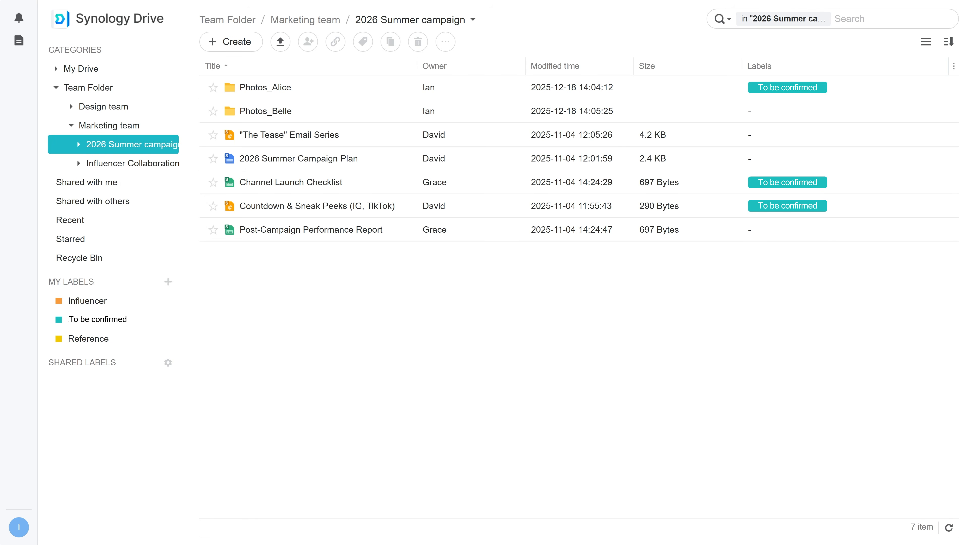
In Synology Drive, define a pink shared label named "summer campaign (shared)" with the copying rule "Only copy label when user can apply"
{"action": "left_click", "coordinate": [169, 363]}
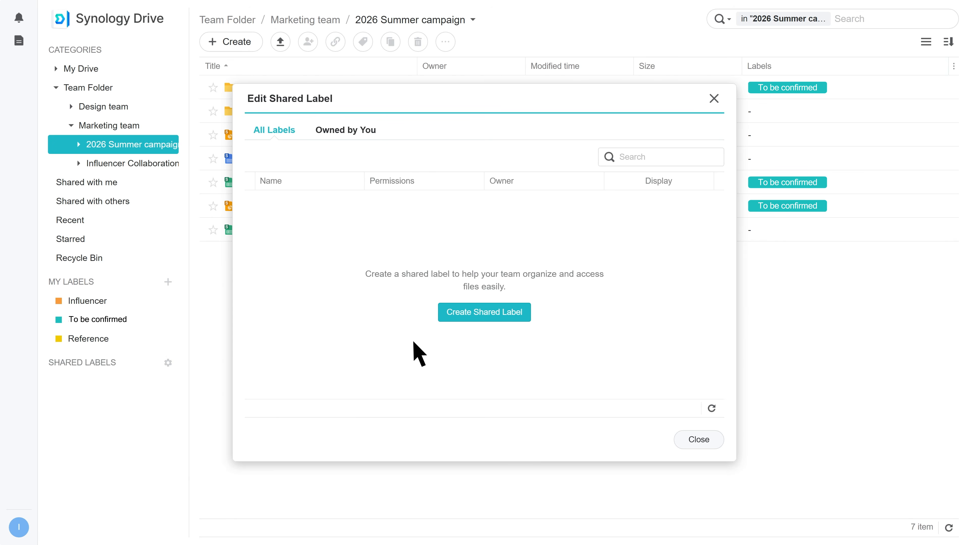
{"action": "left_click", "coordinate": [527, 314]}
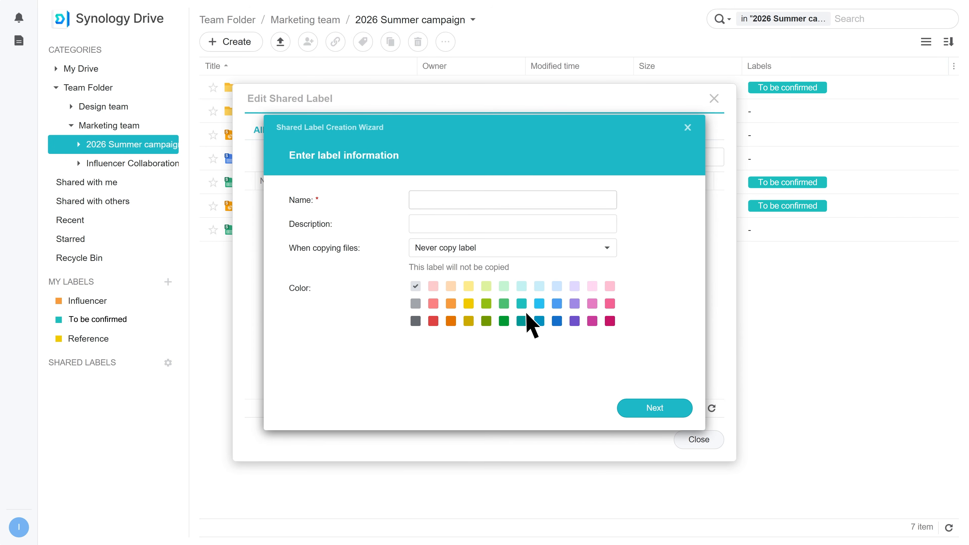
{"action": "left_click", "coordinate": [422, 203]}
{"action": "type", "text": "summer campaign (shared)"}
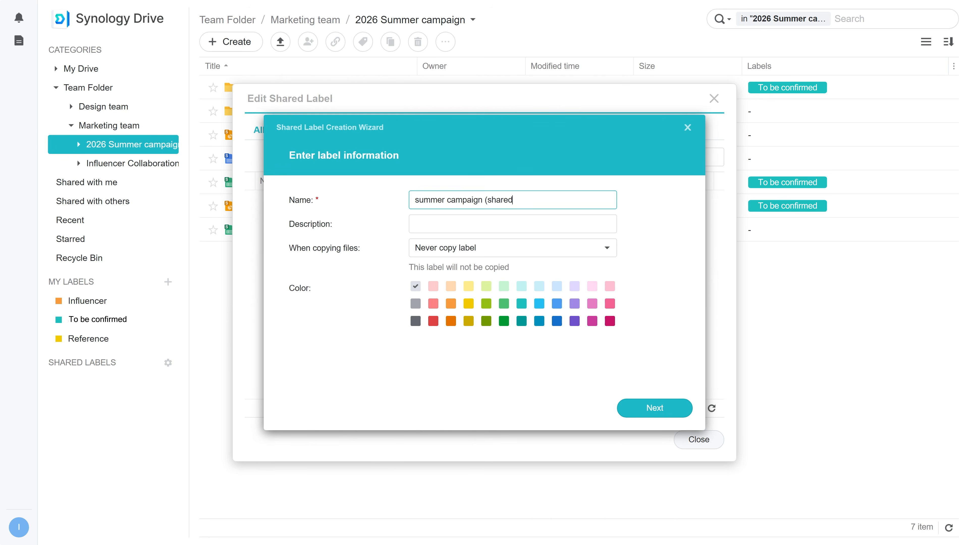
{"action": "left_click", "coordinate": [607, 249]}
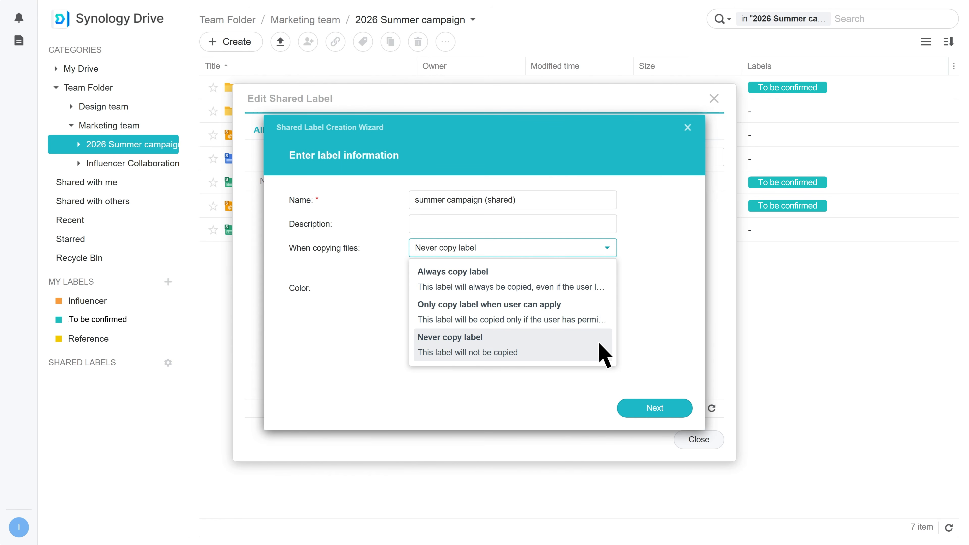
{"action": "left_click", "coordinate": [605, 322]}
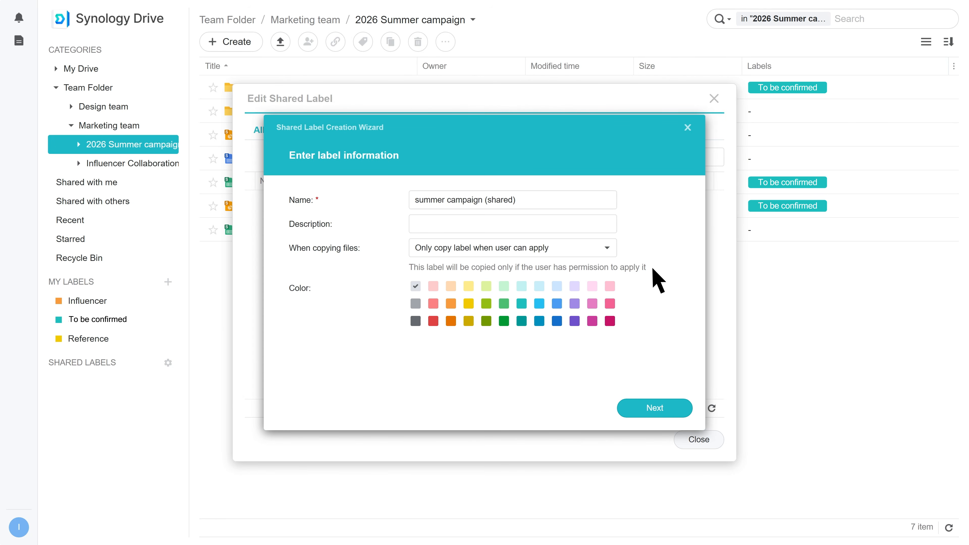
{"action": "left_click", "coordinate": [664, 405]}
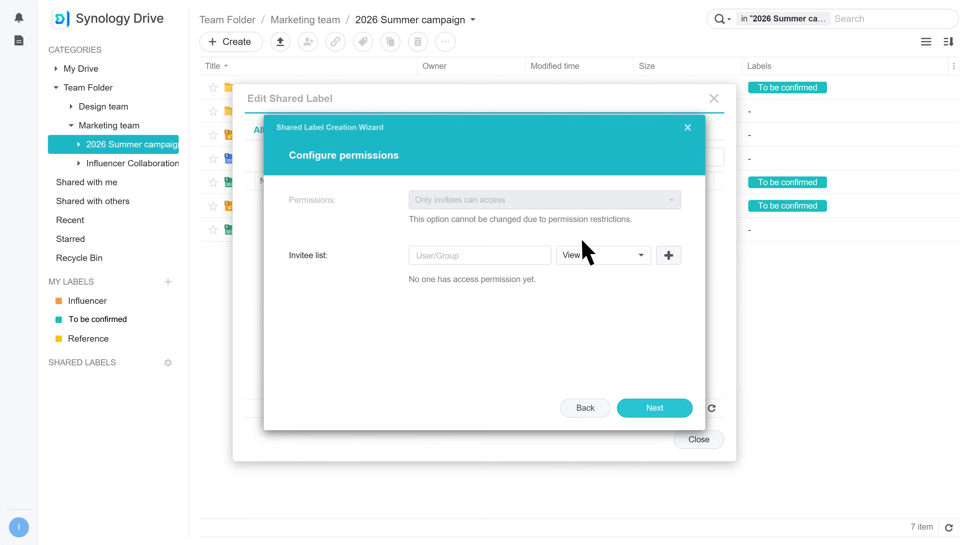
Invite two colleagues to the new shared label with View & Apply permission, create the label and close the shared label editor
{"action": "left_click", "coordinate": [537, 258]}
{"action": "type", "text": "gr"}
{"action": "left_click", "coordinate": [533, 283]}
{"action": "type", "text": "lu"}
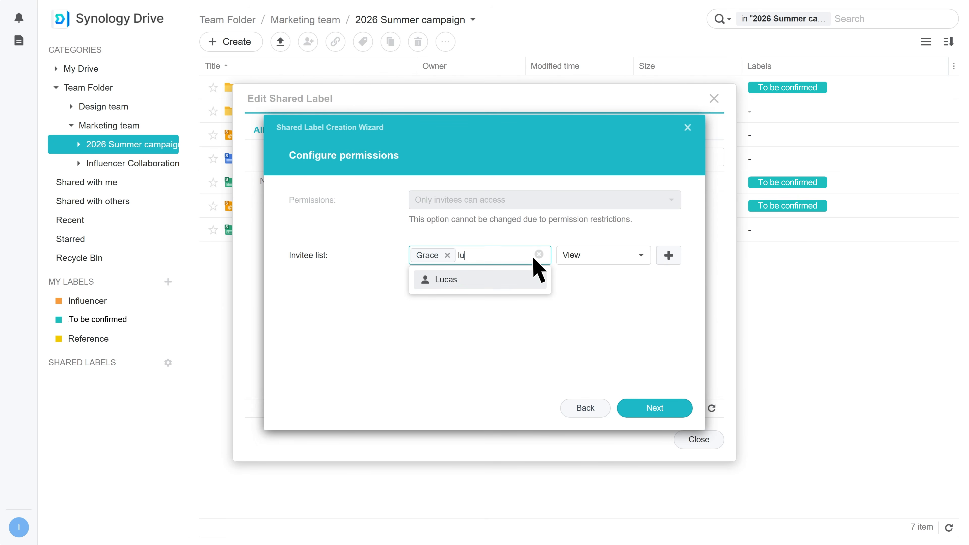
{"action": "left_click", "coordinate": [534, 277]}
{"action": "left_click", "coordinate": [641, 256]}
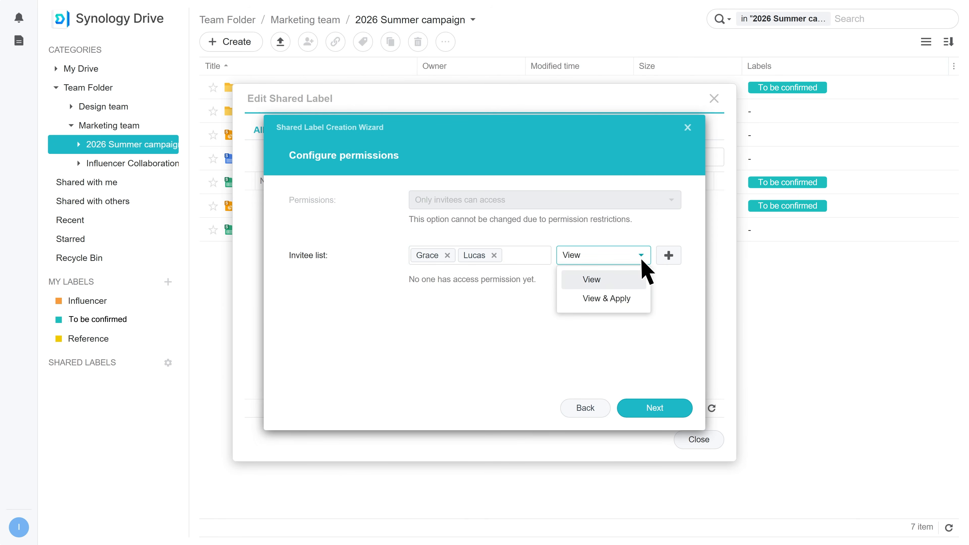
{"action": "left_click", "coordinate": [641, 299]}
{"action": "left_click", "coordinate": [668, 256]}
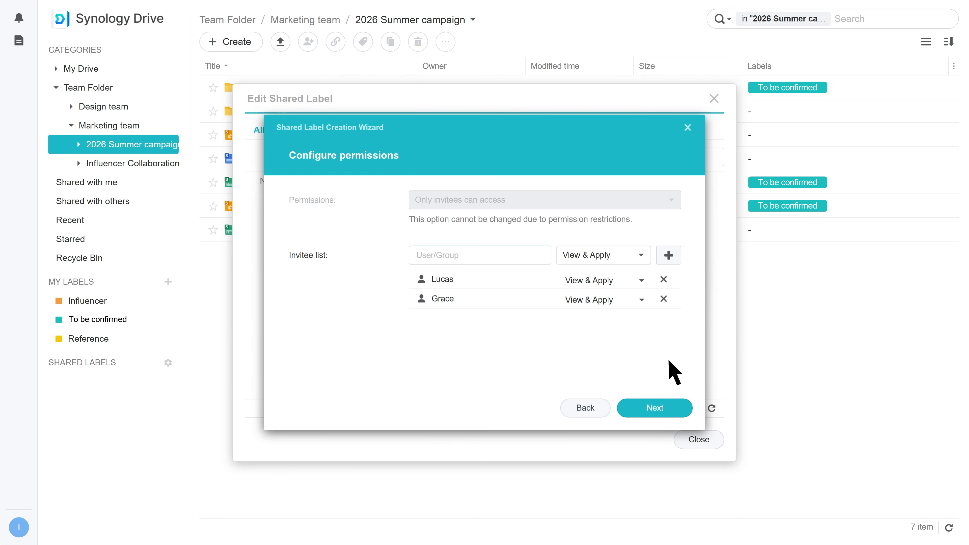
{"action": "left_click", "coordinate": [670, 409]}
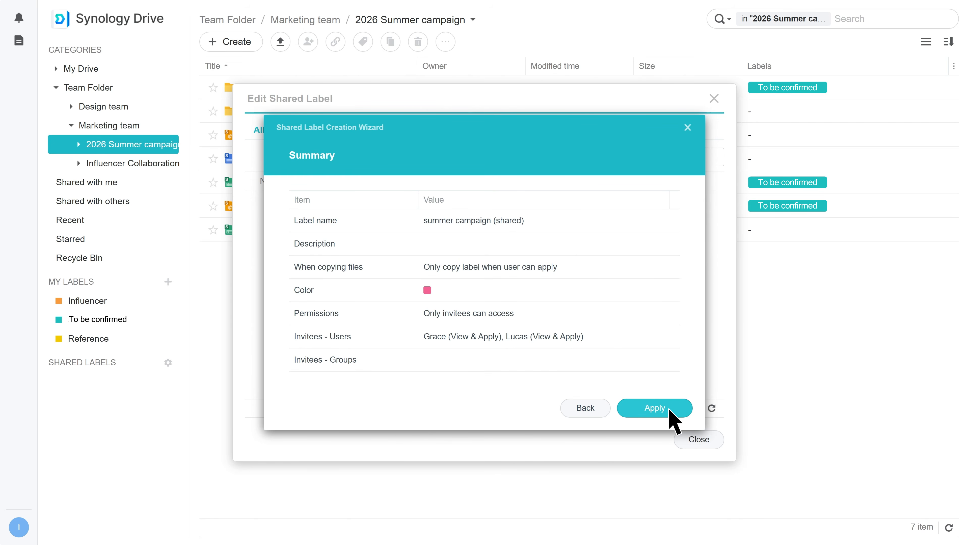
{"action": "left_click", "coordinate": [670, 410]}
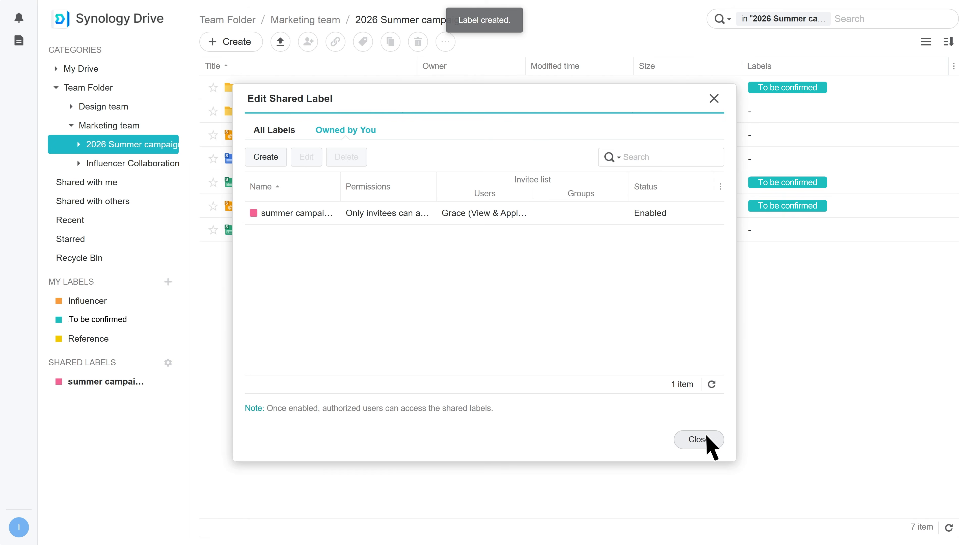
{"action": "left_click", "coordinate": [705, 443]}
Apply the shared summer campaign label to the Photos_Alice folder
{"action": "right_click", "coordinate": [830, 93]}
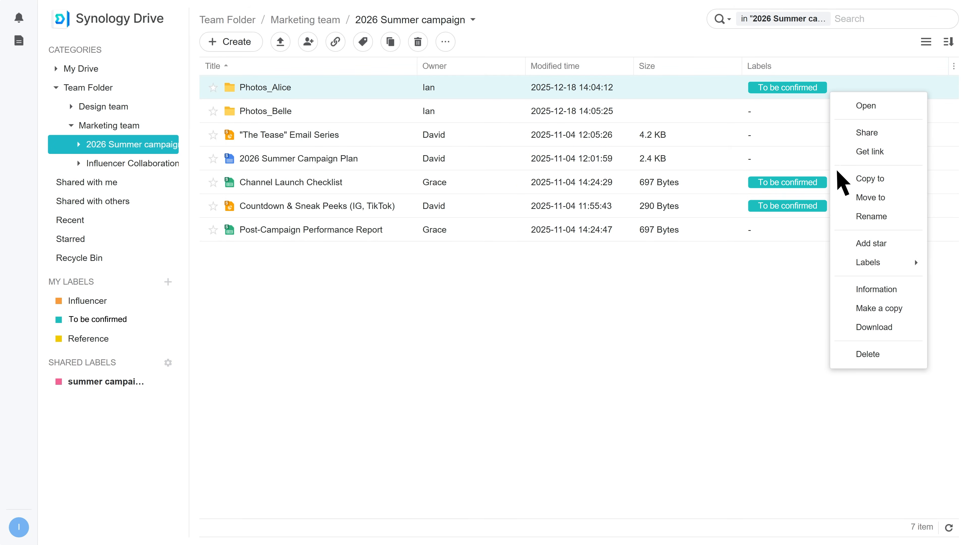
{"action": "mouse_move", "coordinate": [844, 264]}
{"action": "left_click", "coordinate": [798, 391]}
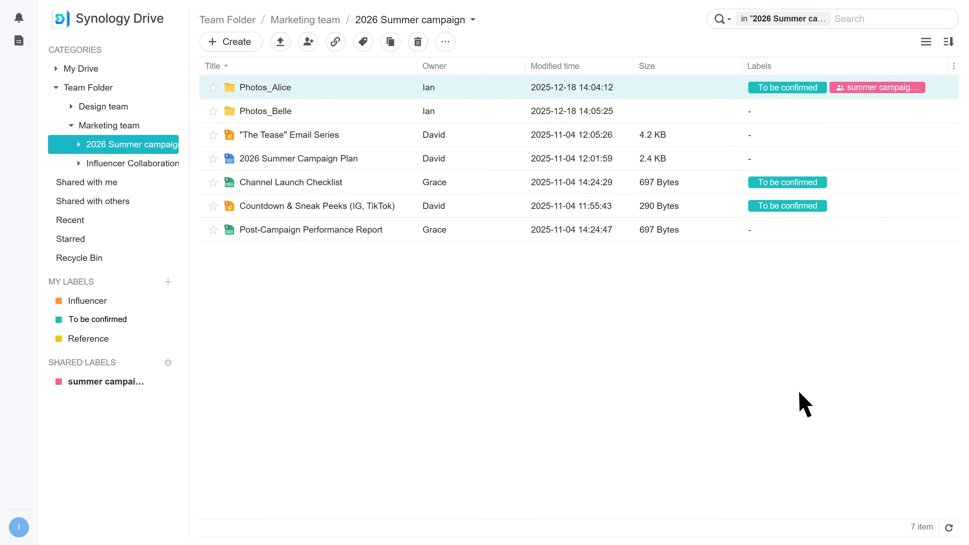
Copy the Photos_Alice folder into the same 2026 Summer campaign folder
{"action": "right_click", "coordinate": [659, 89]}
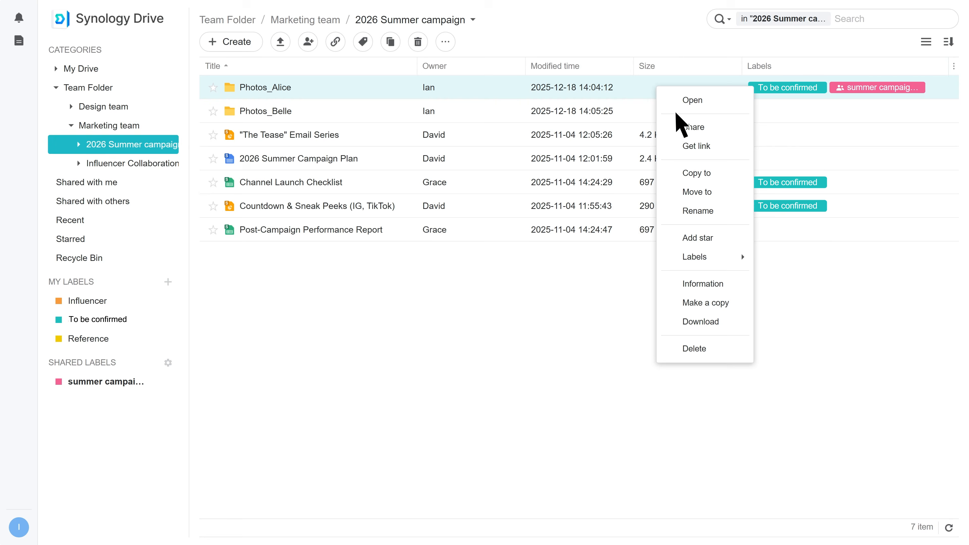
{"action": "left_click", "coordinate": [714, 171]}
{"action": "left_click", "coordinate": [602, 391]}
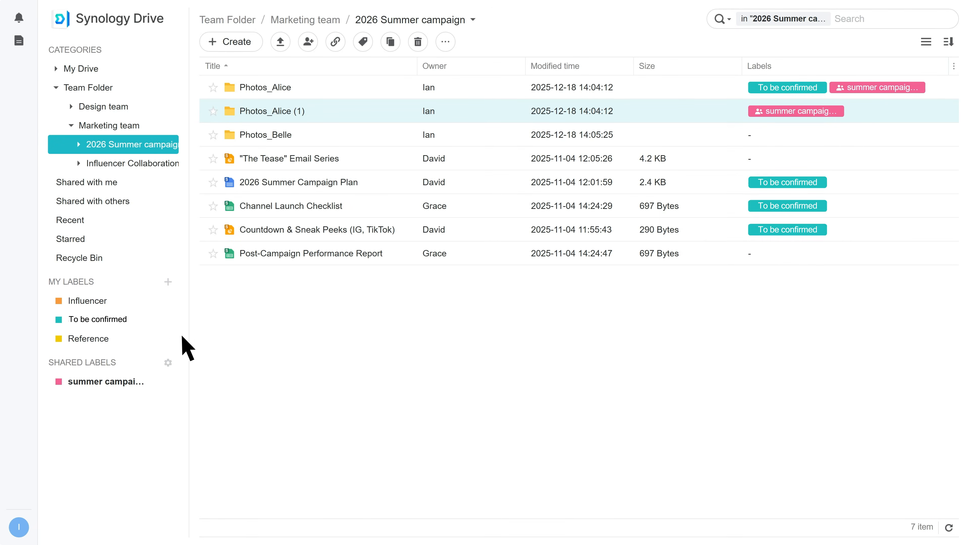
Change the personal Reference label to a shared label, inviting one colleague with View & Apply permission
{"action": "left_click", "coordinate": [170, 340]}
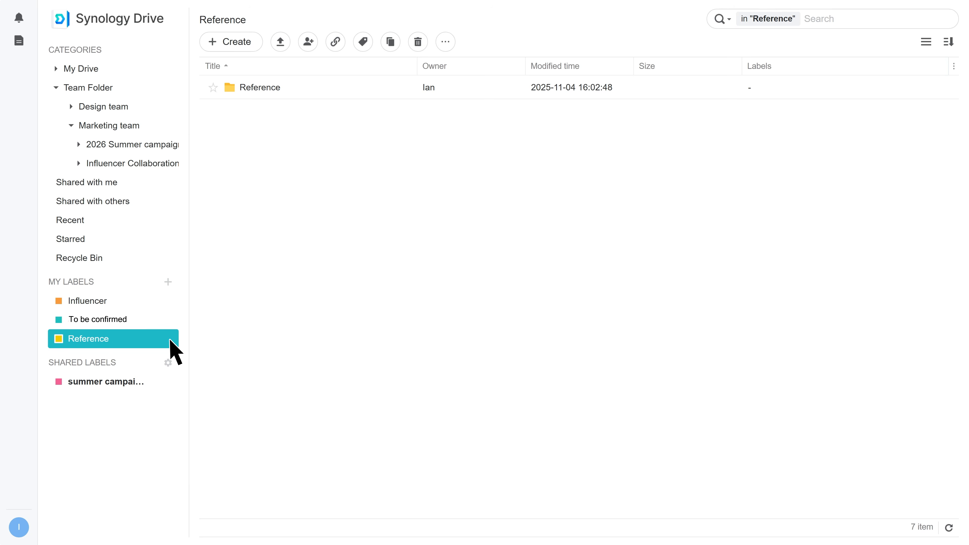
{"action": "right_click", "coordinate": [170, 340]}
{"action": "left_click", "coordinate": [236, 399]}
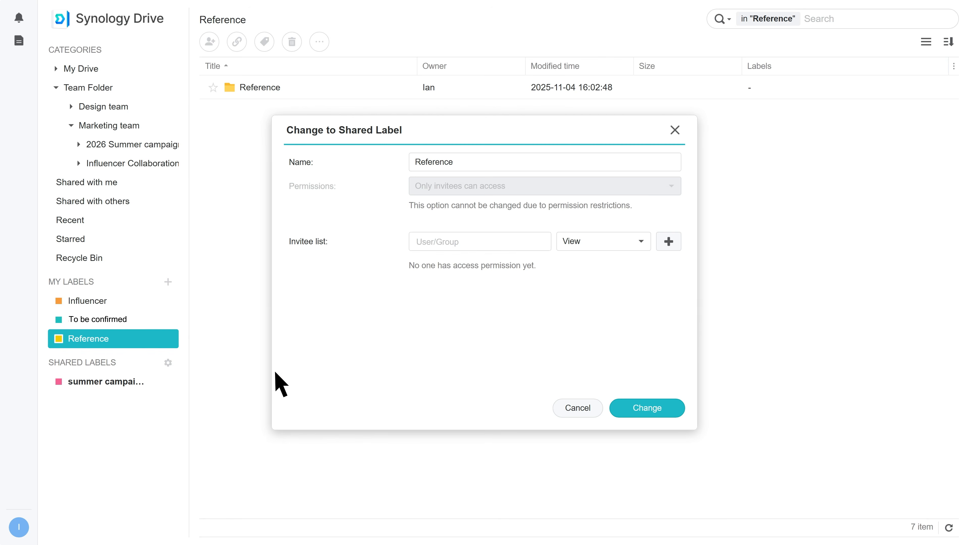
{"action": "left_click", "coordinate": [470, 245]}
{"action": "type", "text": "grace"}
{"action": "left_click", "coordinate": [473, 265]}
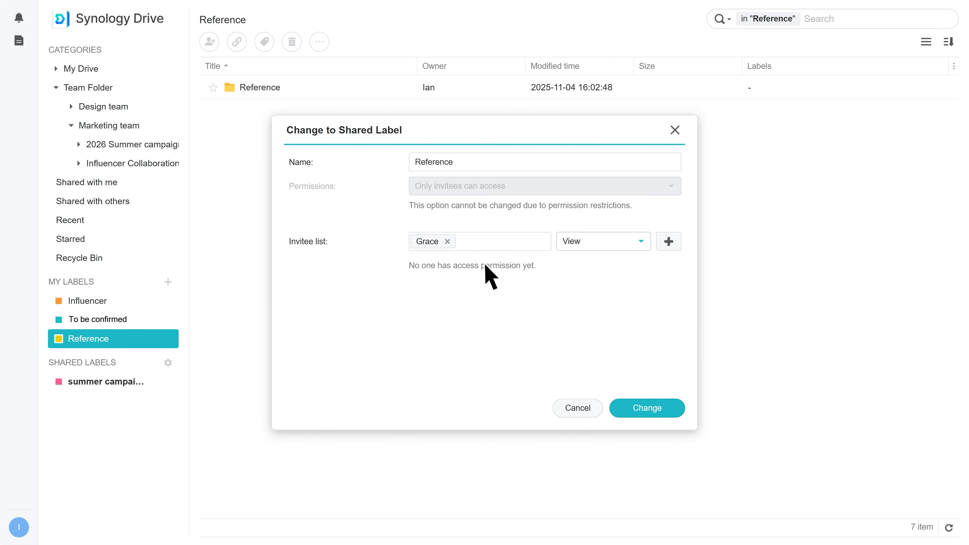
{"action": "left_click", "coordinate": [637, 242]}
{"action": "left_click", "coordinate": [636, 285]}
{"action": "left_click", "coordinate": [668, 241]}
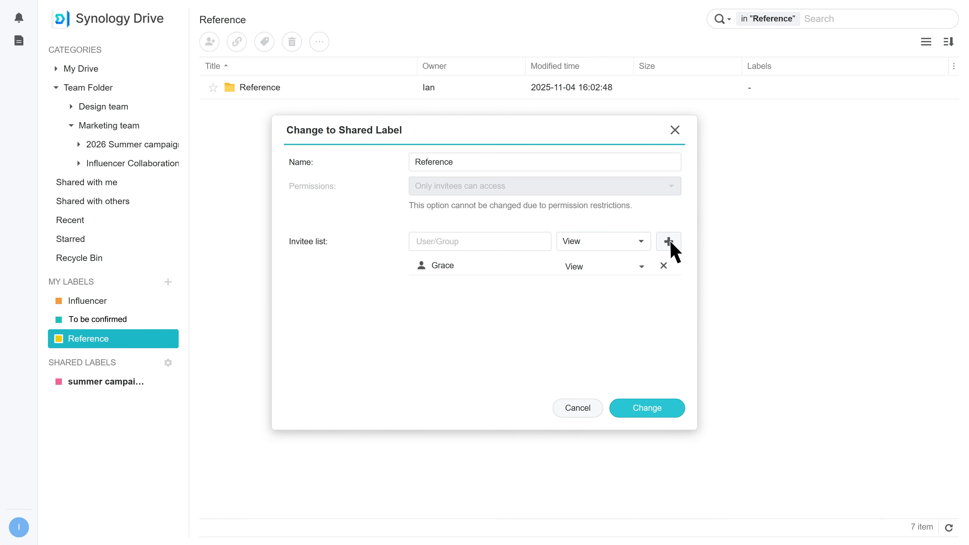
{"action": "left_click", "coordinate": [668, 406]}
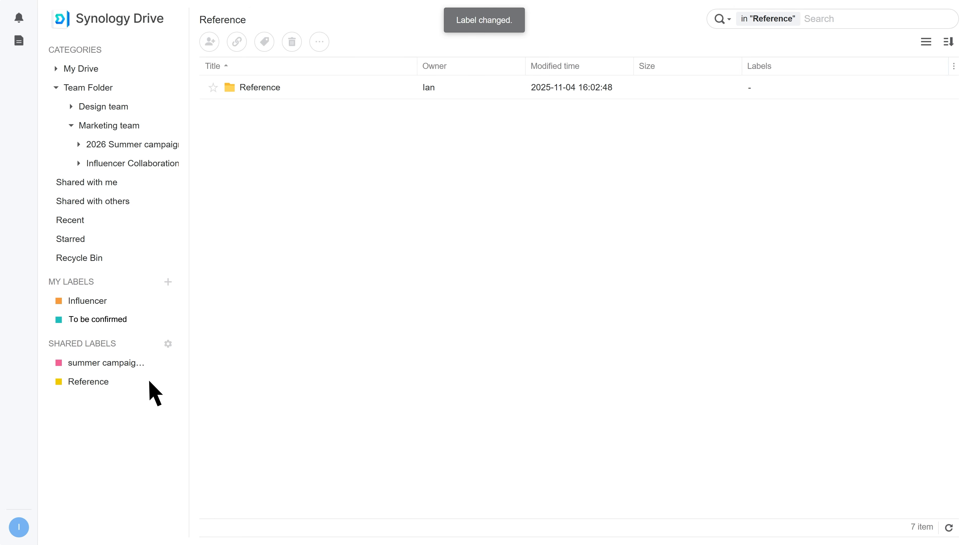
Reorder the shared labels so Reference comes below summer campaign, and turn off the display of Reference
{"action": "left_click", "coordinate": [168, 343]}
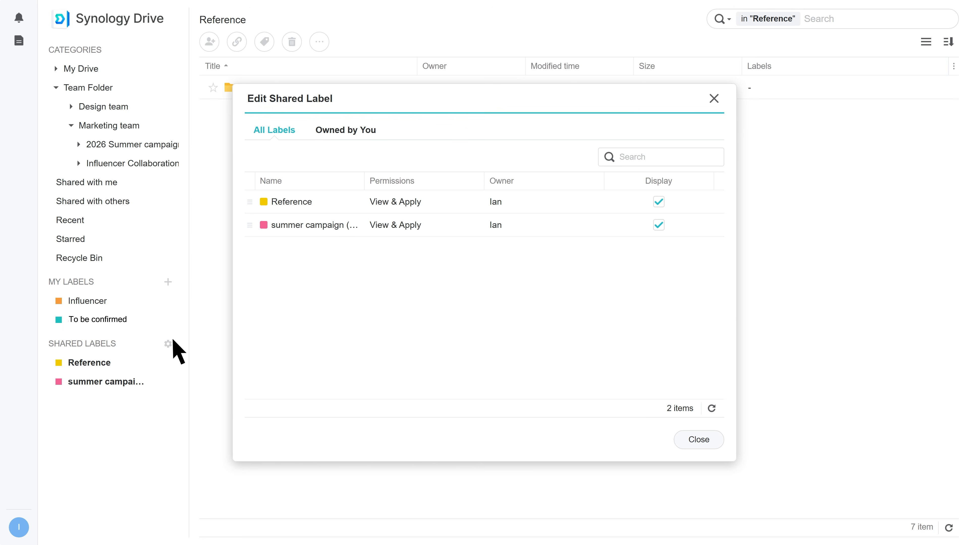
{"action": "left_click_drag", "start_coordinate": [249, 203], "coordinate": [251, 238]}
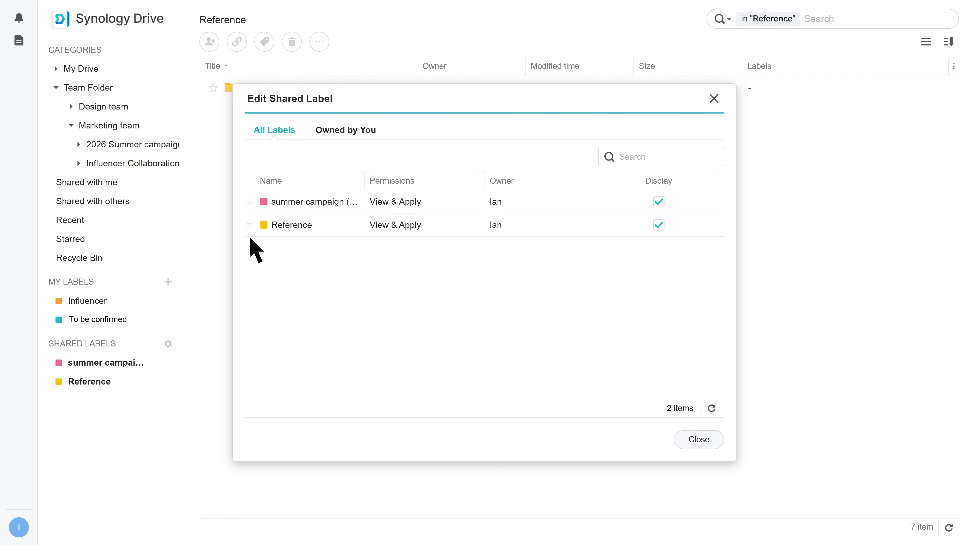
{"action": "left_click", "coordinate": [659, 225]}
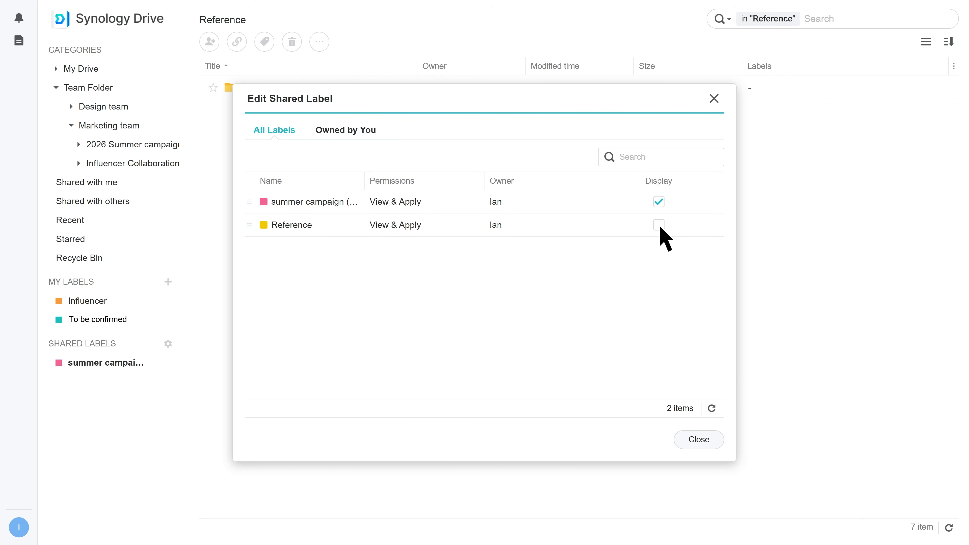
Delete the Reference label from the shared labels owned by this account and confirm the deletion
{"action": "left_click", "coordinate": [366, 132]}
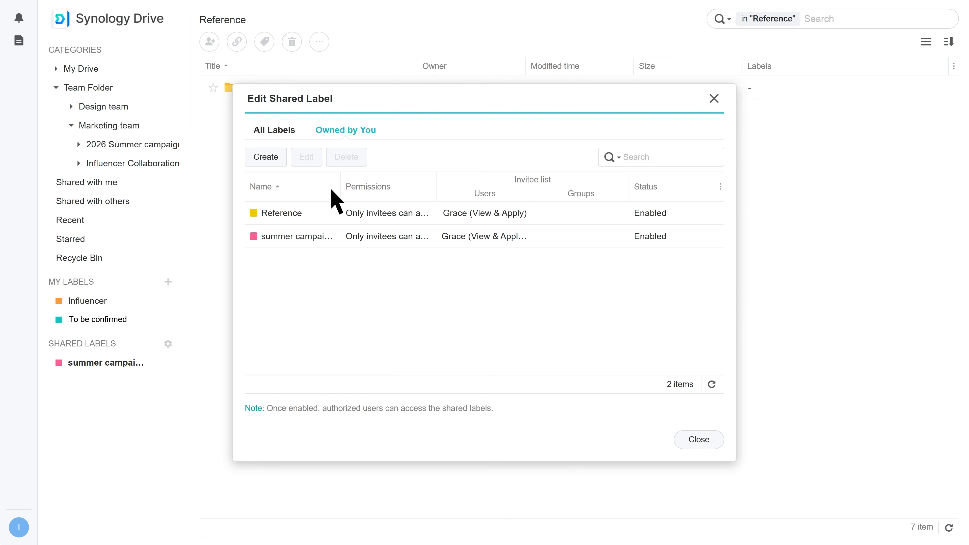
{"action": "left_click", "coordinate": [308, 213]}
{"action": "left_click", "coordinate": [360, 157]}
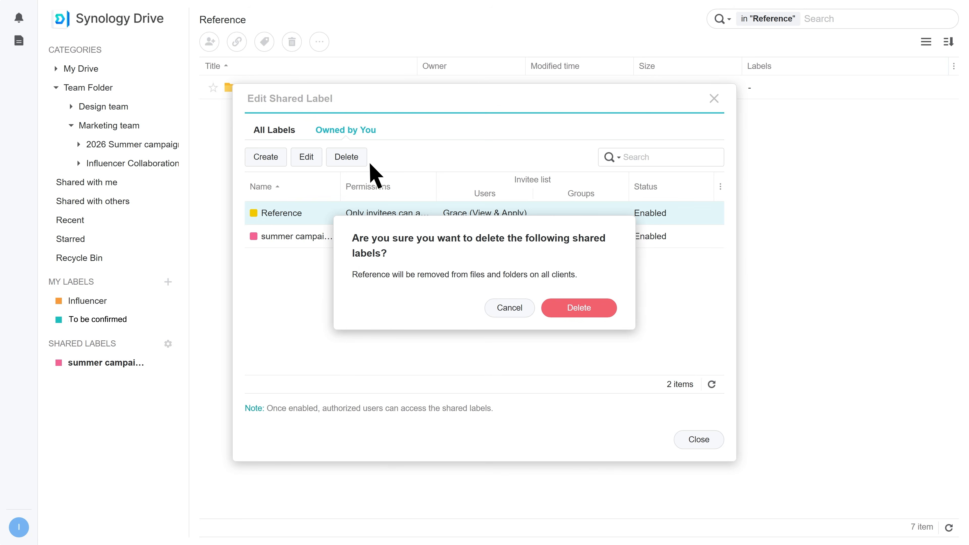
{"action": "left_click", "coordinate": [596, 308]}
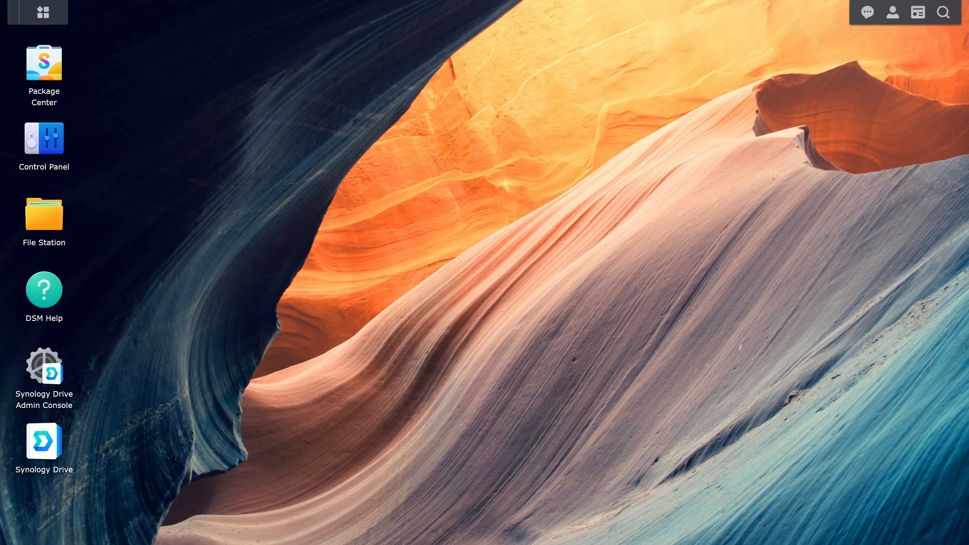
In Synology Drive Admin Console, start a new shared label named "Policy" with the description "All policy related files"
{"action": "left_click", "coordinate": [51, 373]}
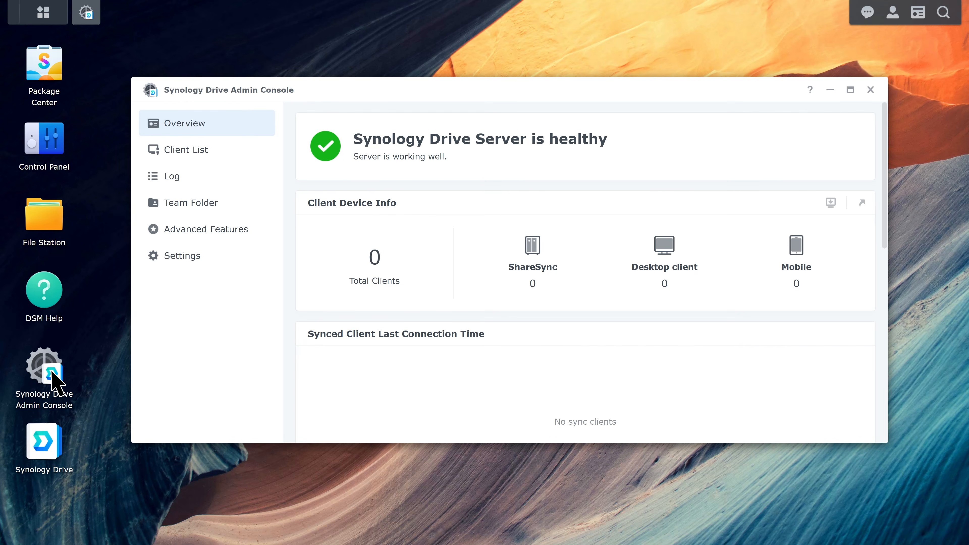
{"action": "left_click", "coordinate": [200, 260]}
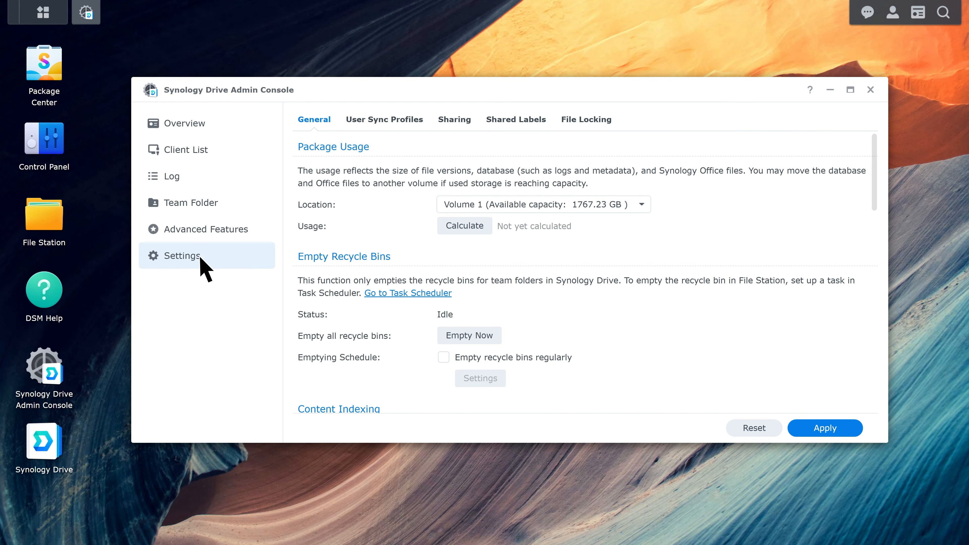
{"action": "left_click", "coordinate": [522, 121]}
{"action": "left_click", "coordinate": [320, 149]}
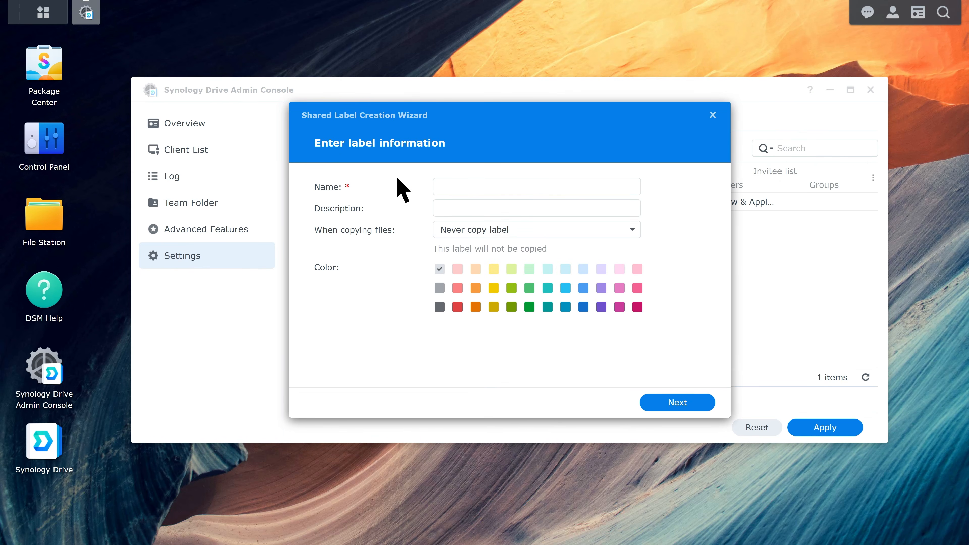
{"action": "left_click", "coordinate": [460, 187]}
{"action": "type", "text": "Policy"}
{"action": "key", "text": "Tab"}
{"action": "type", "text": "All policy related files"}
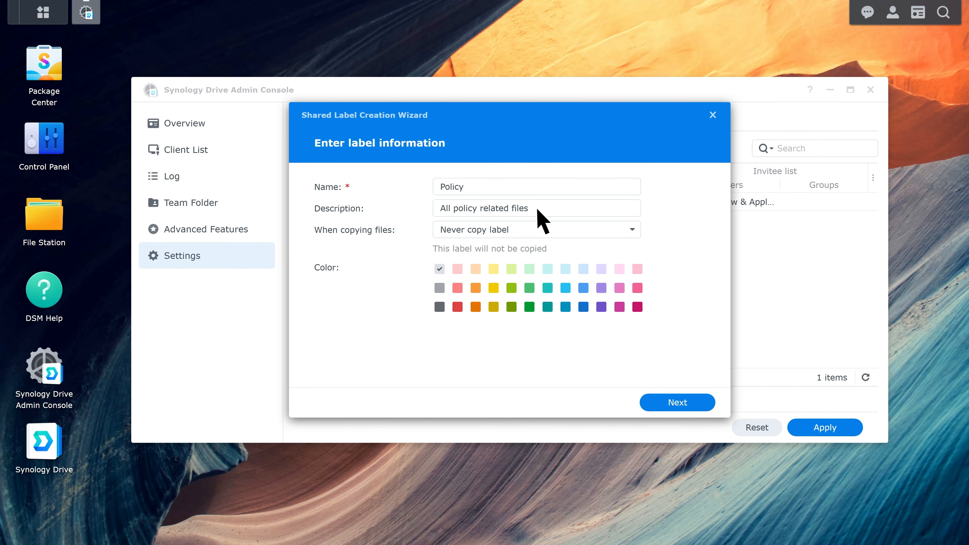
Set the Policy label to Never copy label when copying files and give it the light pink color
{"action": "left_click", "coordinate": [632, 229]}
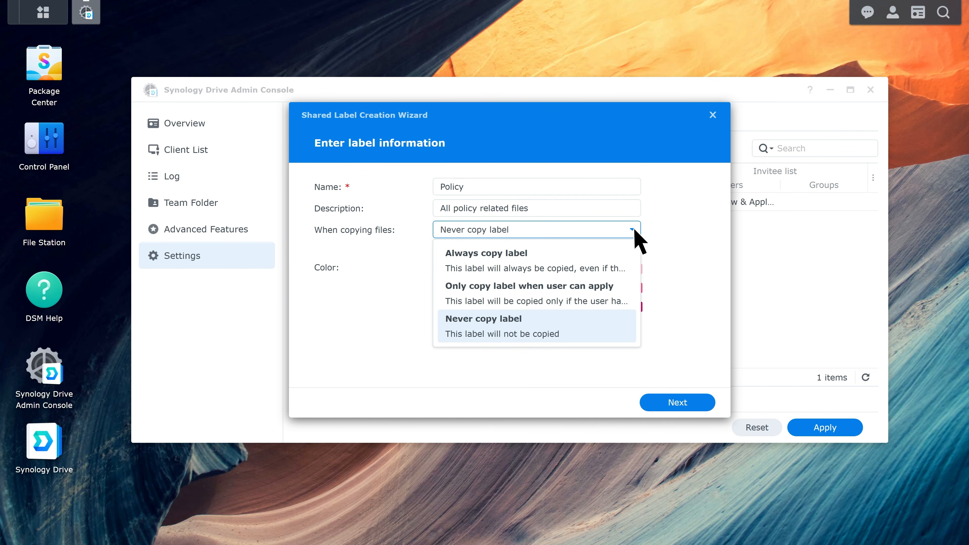
{"action": "left_click", "coordinate": [572, 328]}
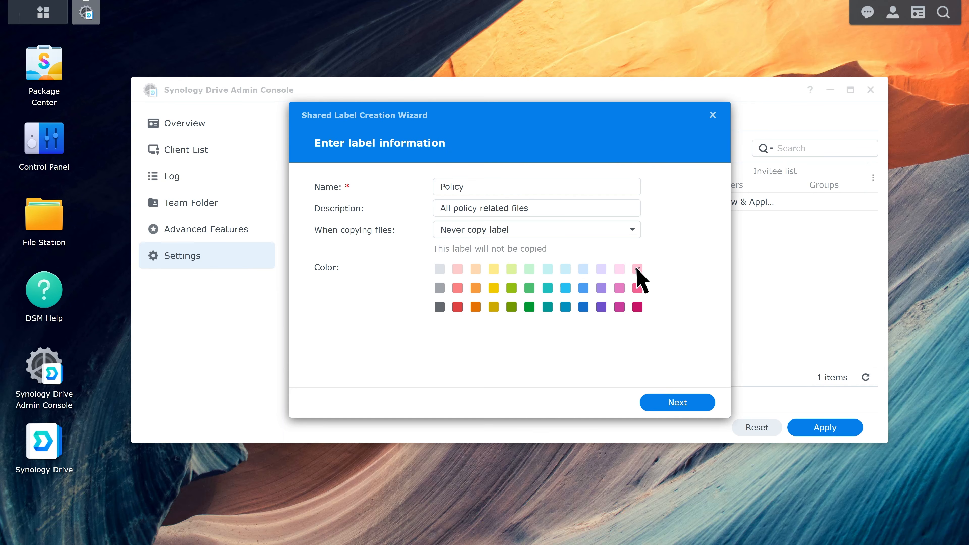
{"action": "left_click", "coordinate": [637, 269]}
{"action": "left_click", "coordinate": [694, 404]}
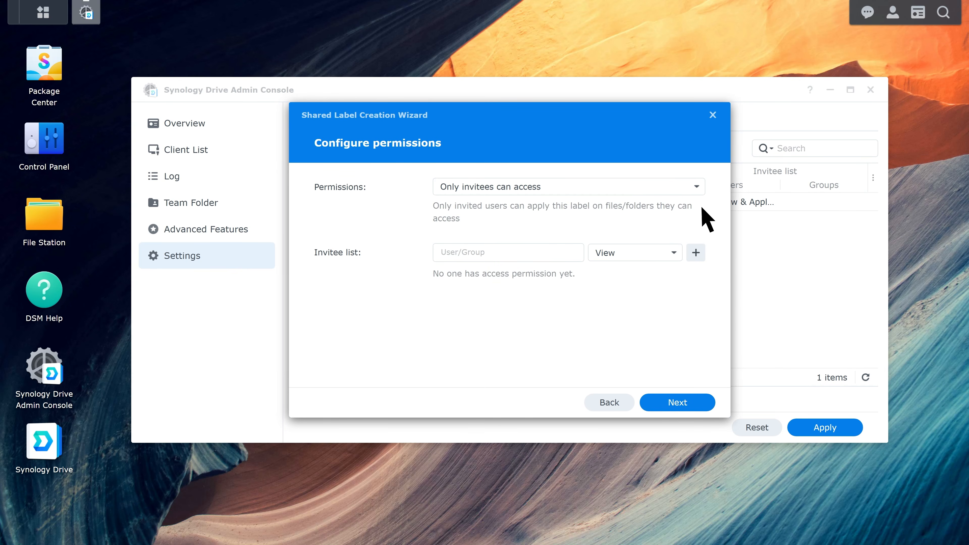
Set the Policy label's permissions to "Anyone with an account can view" and apply the label creation
{"action": "left_click", "coordinate": [698, 187]}
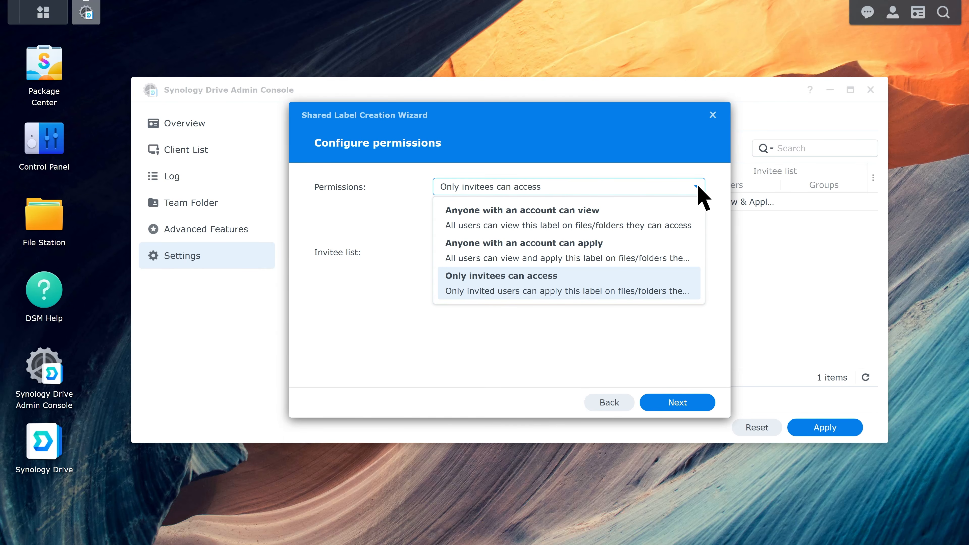
{"action": "left_click", "coordinate": [609, 218]}
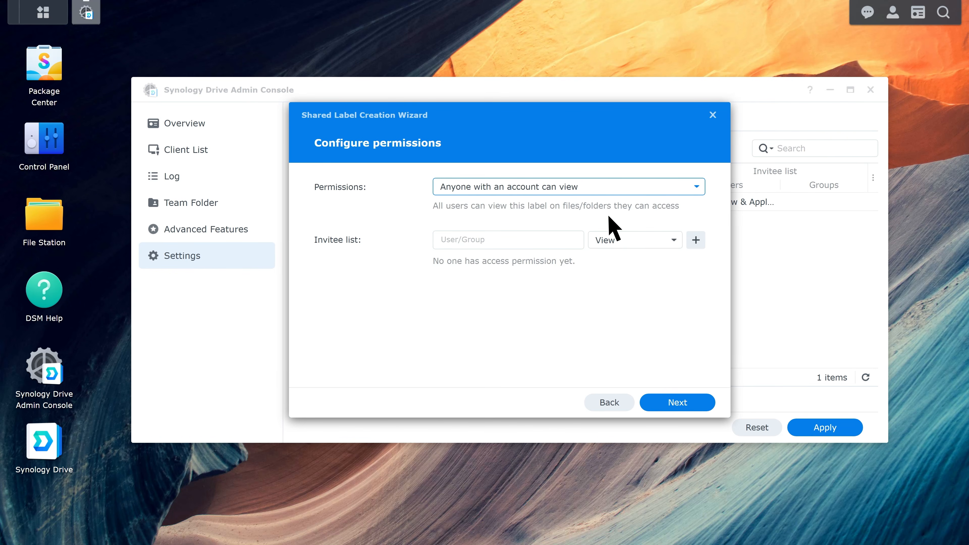
{"action": "left_click", "coordinate": [703, 400]}
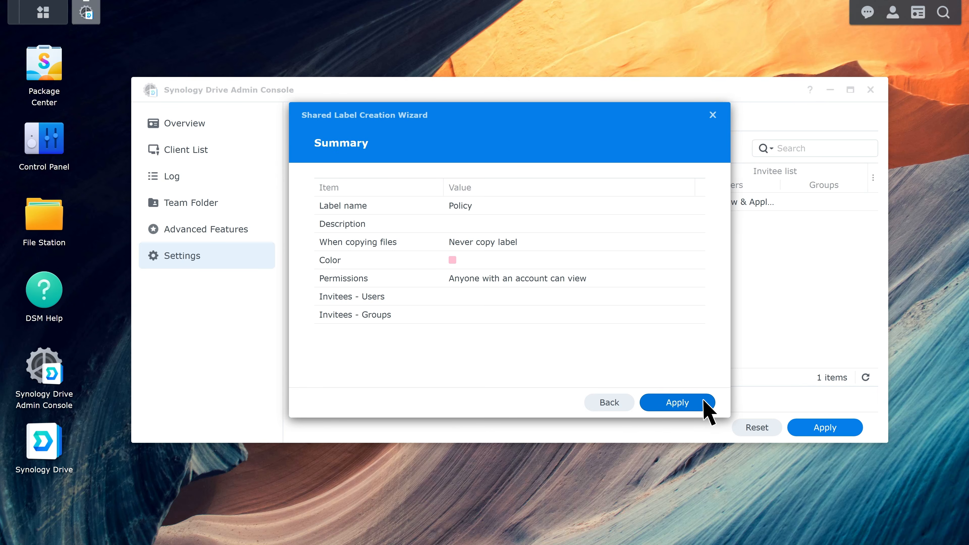
{"action": "left_click", "coordinate": [704, 400]}
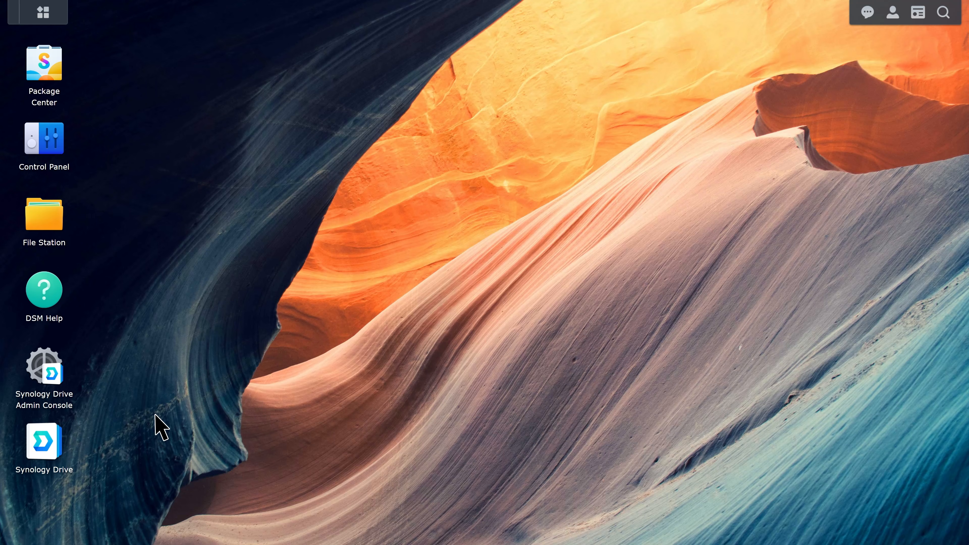
In Synology Drive Admin Console, transfer ownership of the Policy shared label to the new owner's username and confirm the transfer
{"action": "double_click", "coordinate": [51, 374]}
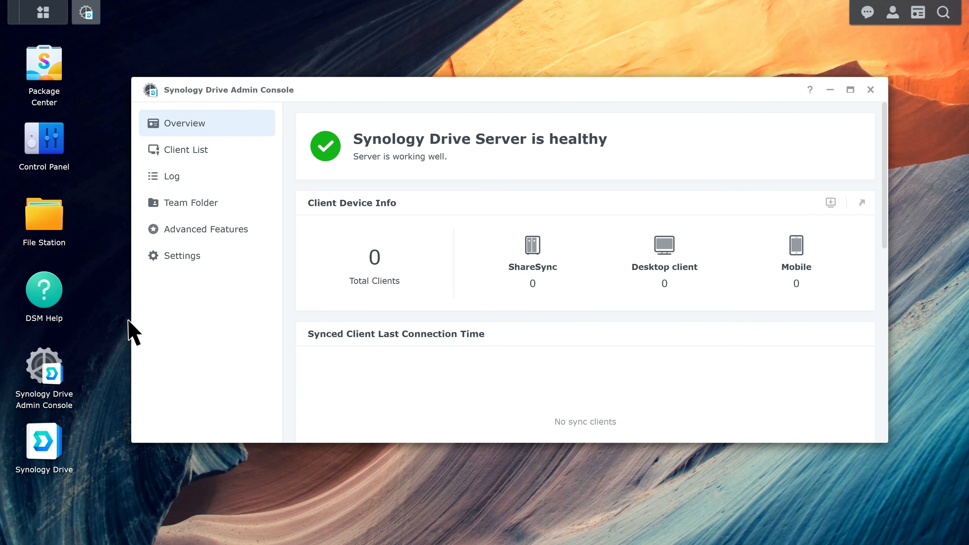
{"action": "left_click", "coordinate": [199, 256]}
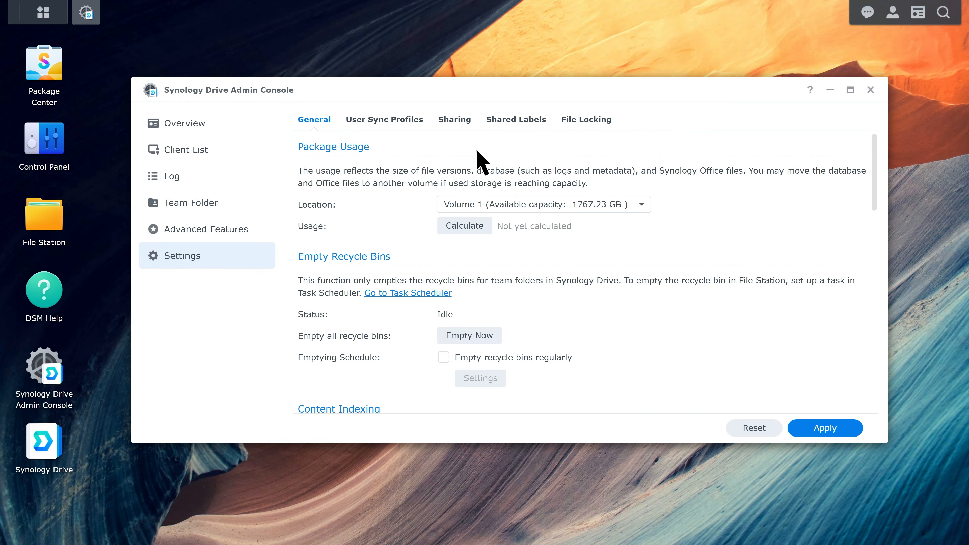
{"action": "left_click", "coordinate": [525, 121]}
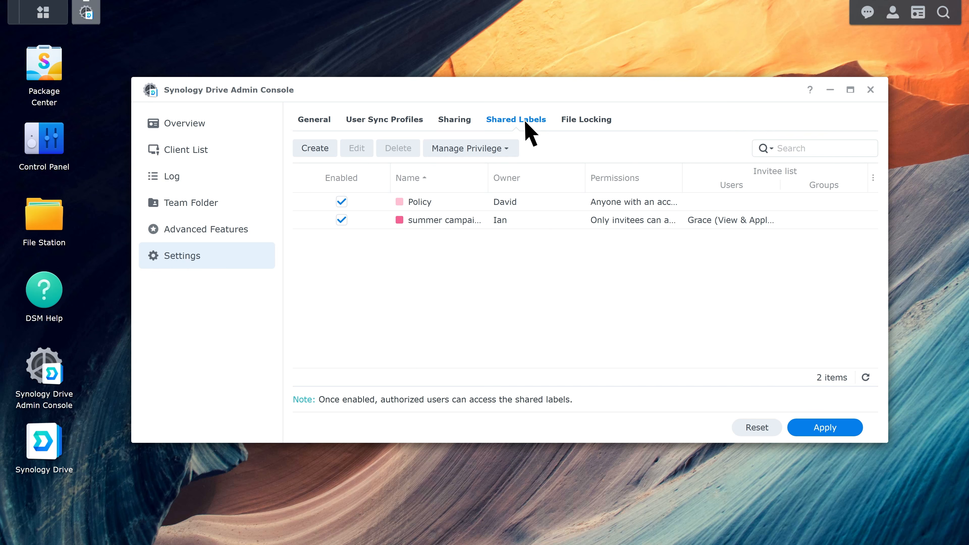
{"action": "left_click", "coordinate": [467, 203]}
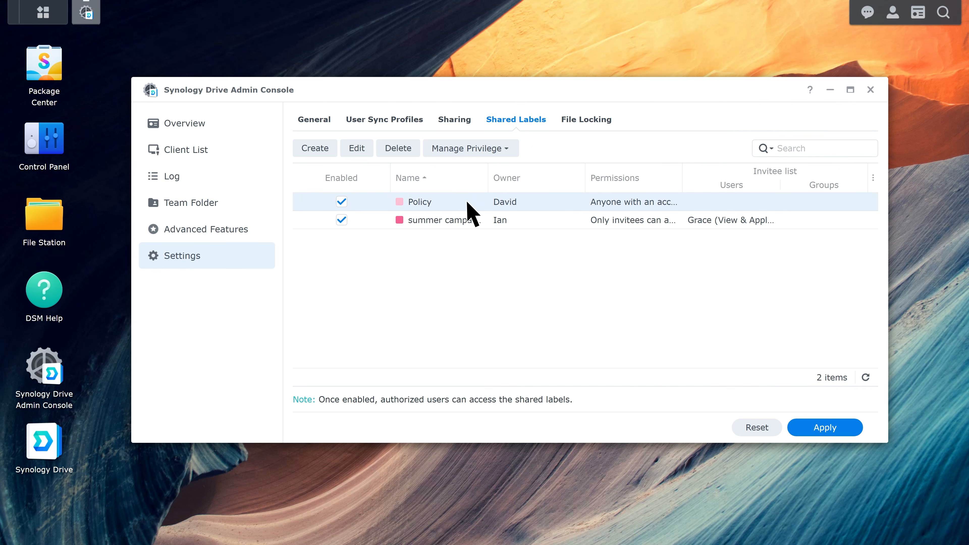
{"action": "left_click", "coordinate": [499, 149]}
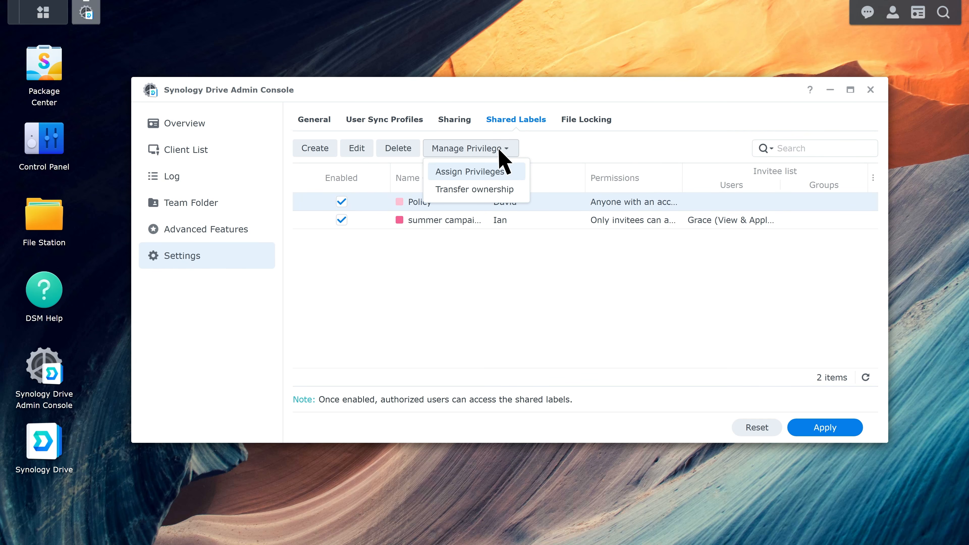
{"action": "left_click", "coordinate": [510, 194]}
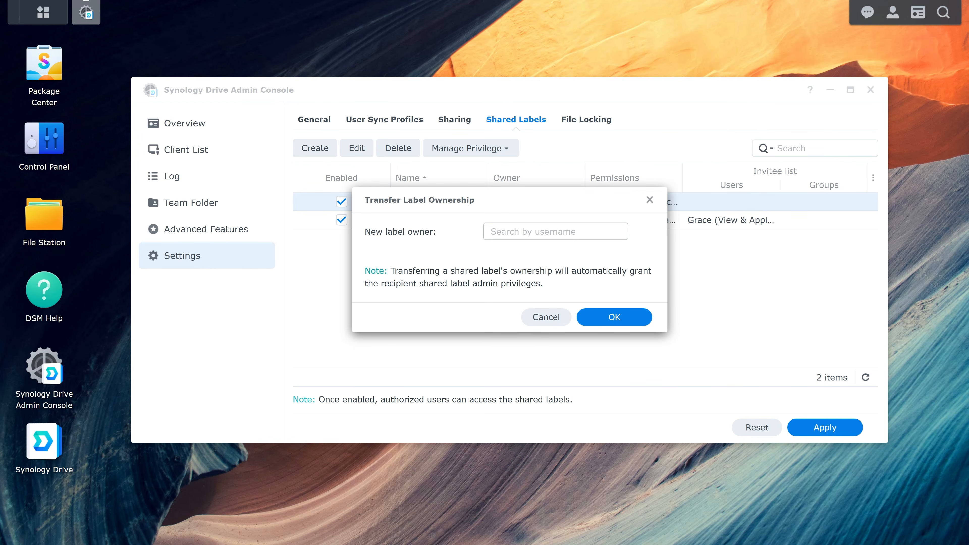
{"action": "left_click", "coordinate": [517, 231]}
{"action": "type", "text": "nova"}
{"action": "left_click", "coordinate": [526, 254]}
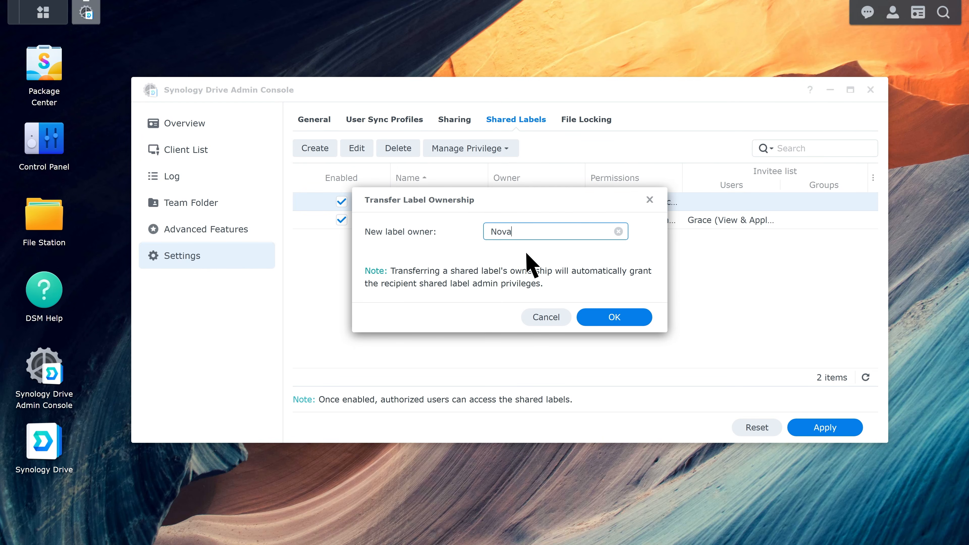
{"action": "left_click", "coordinate": [600, 316]}
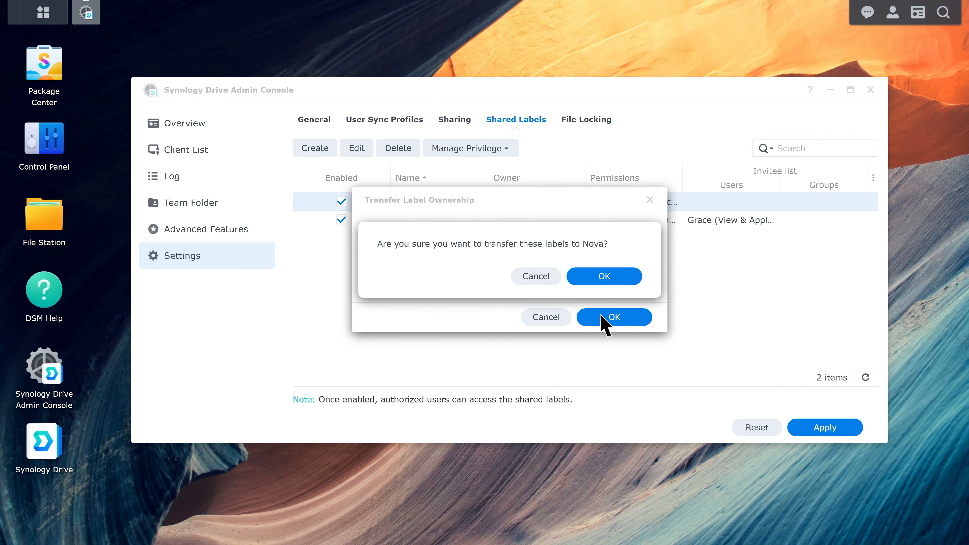
{"action": "left_click", "coordinate": [617, 277]}
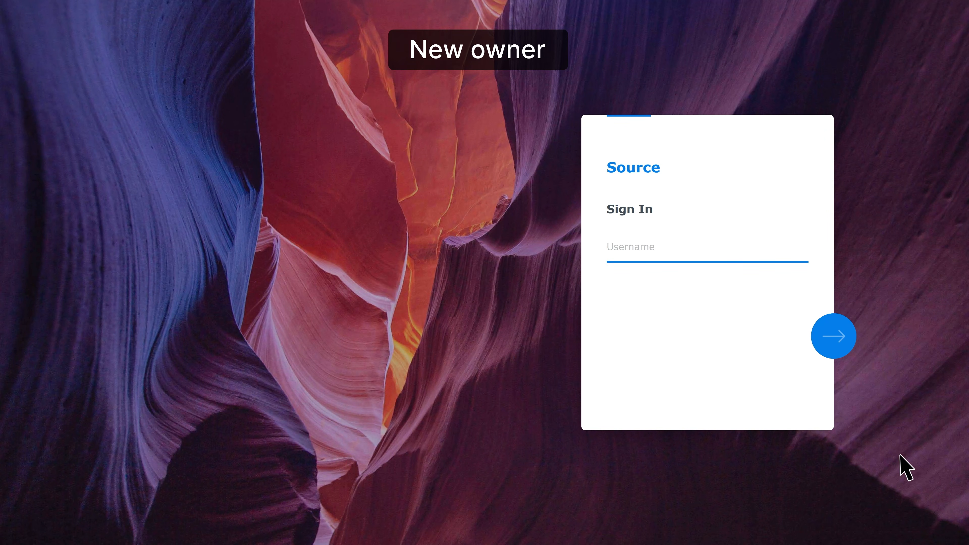
Sign in to Synology Drive with the new owner's username and account password, and open the shared label editing list
{"action": "left_click", "coordinate": [683, 255]}
{"action": "type", "text": "Nov"}
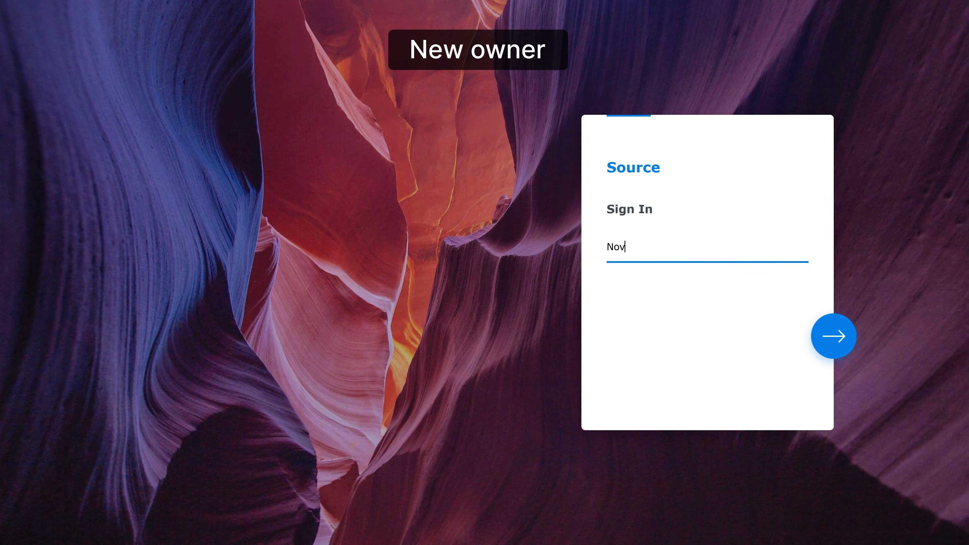
{"action": "type", "text": "a"}
{"action": "left_click", "coordinate": [823, 337]}
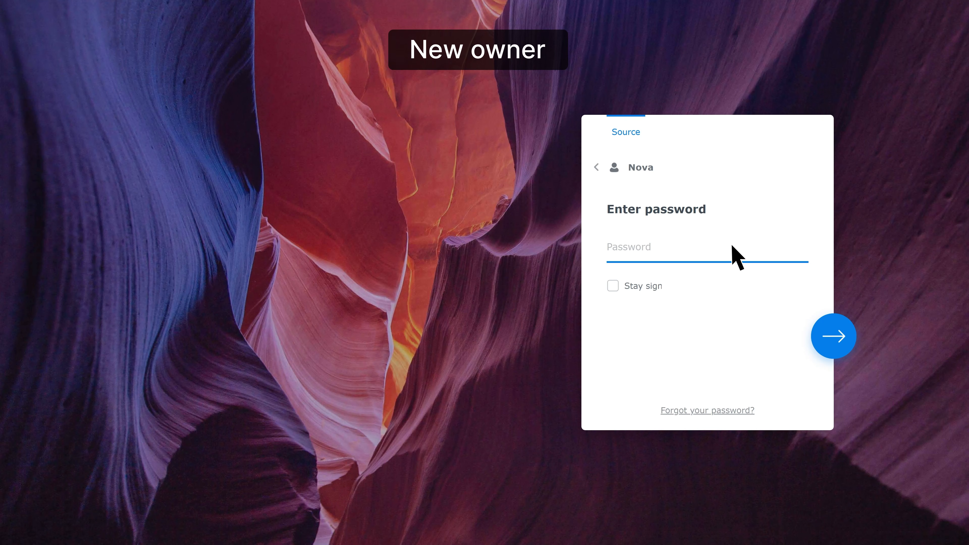
{"action": "type", "text": "****"}
{"action": "left_click", "coordinate": [842, 347]}
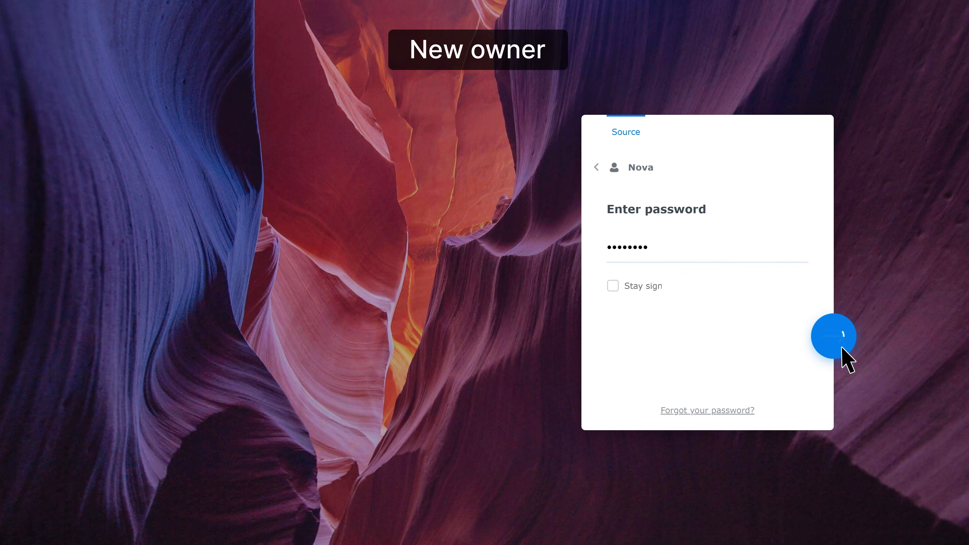
{"action": "left_click", "coordinate": [168, 248]}
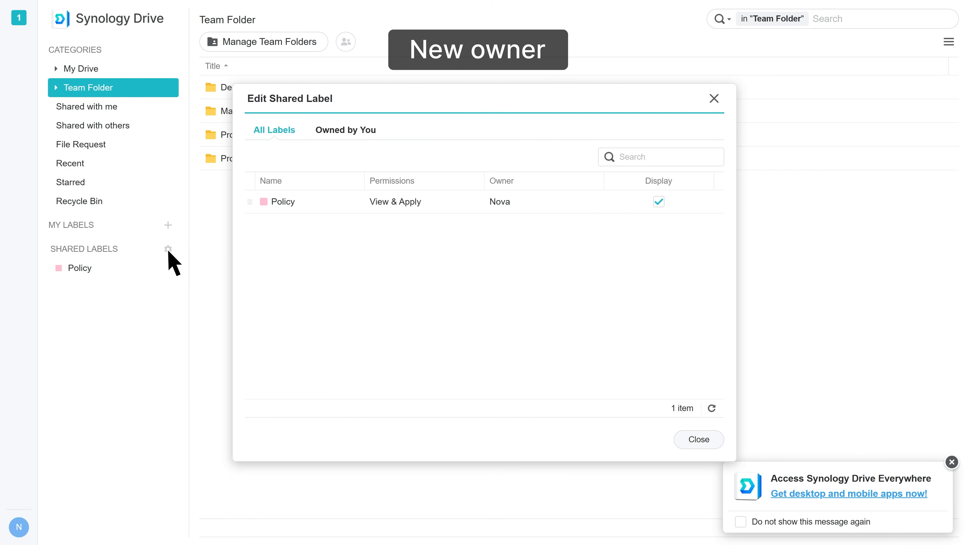